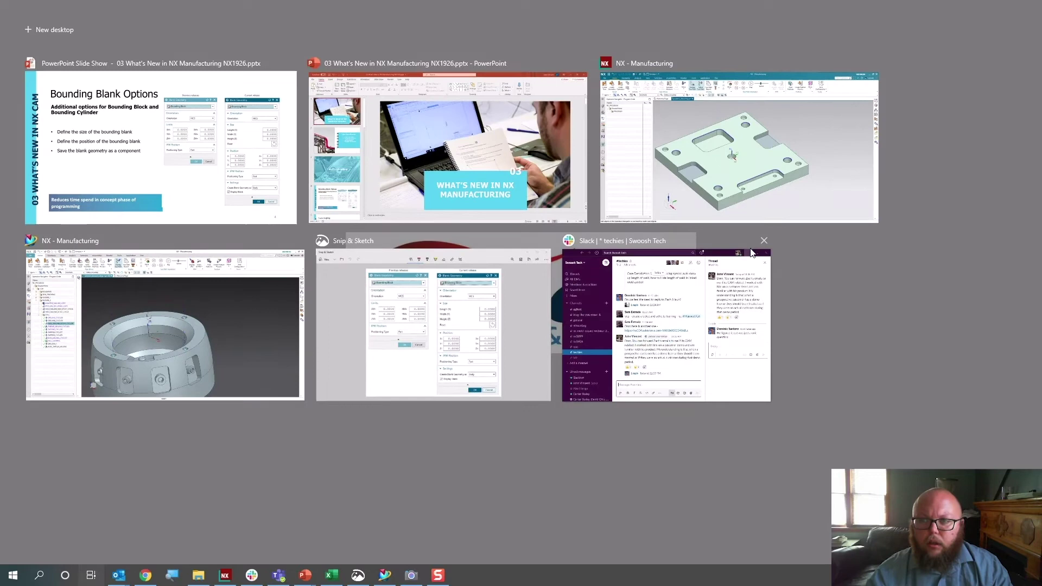
In the NX session, open the WORKPIECE group for editing from the Geometry View
{"action": "left_click", "coordinate": [757, 158]}
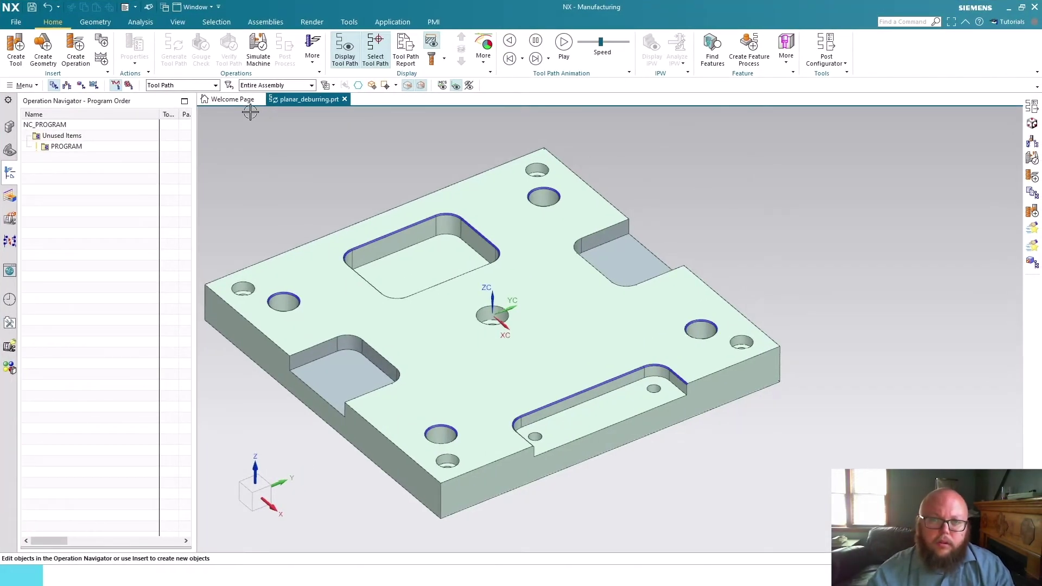
{"action": "middle_click_drag", "start_coordinate": [320, 160], "coordinate": [438, 200], "text": "shift"}
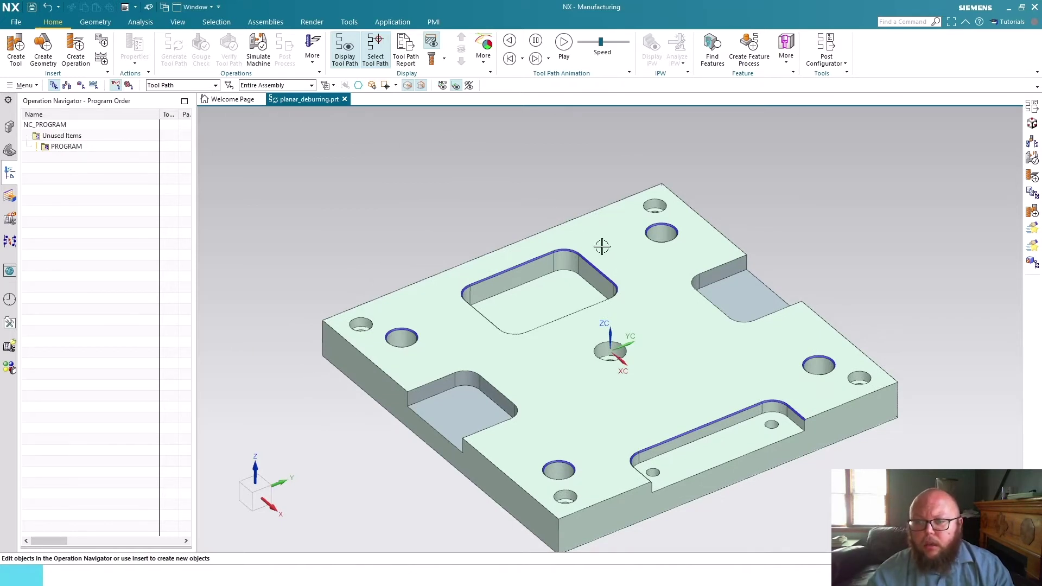
{"action": "left_click", "coordinate": [81, 85]}
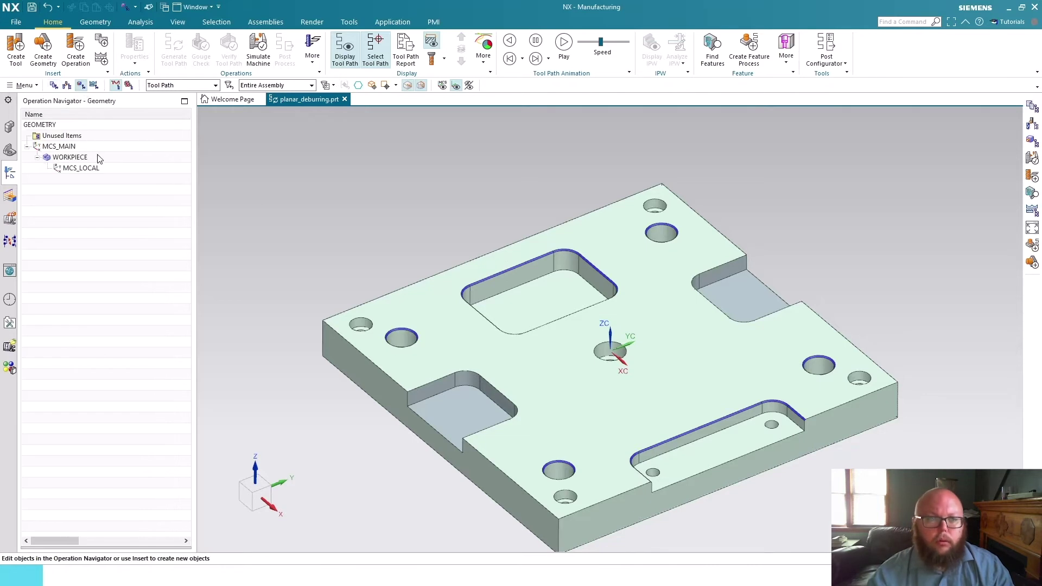
{"action": "double_click", "coordinate": [59, 158]}
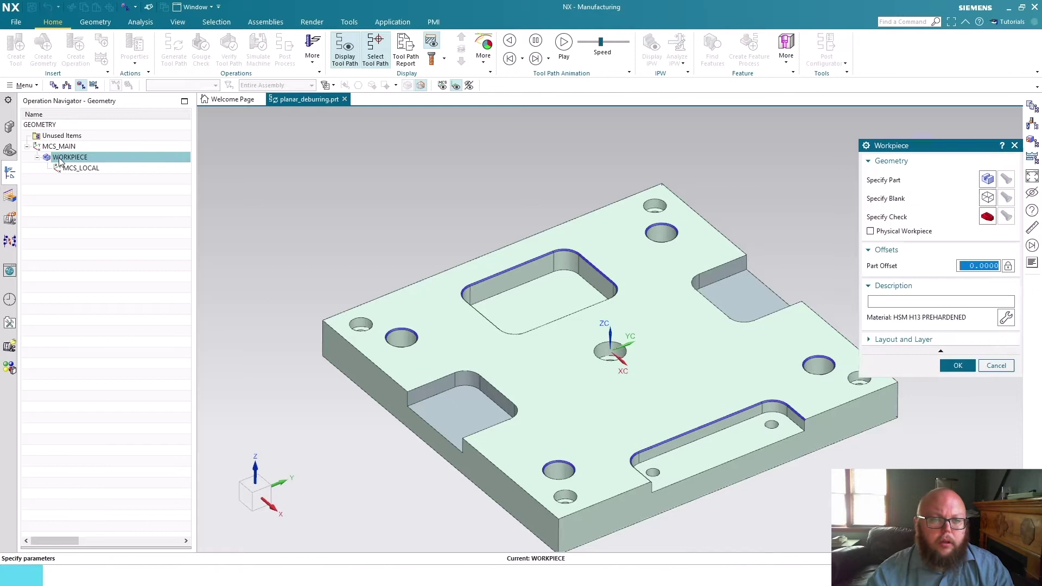
{"action": "middle_click_drag", "start_coordinate": [721, 197], "coordinate": [654, 174], "text": "shift"}
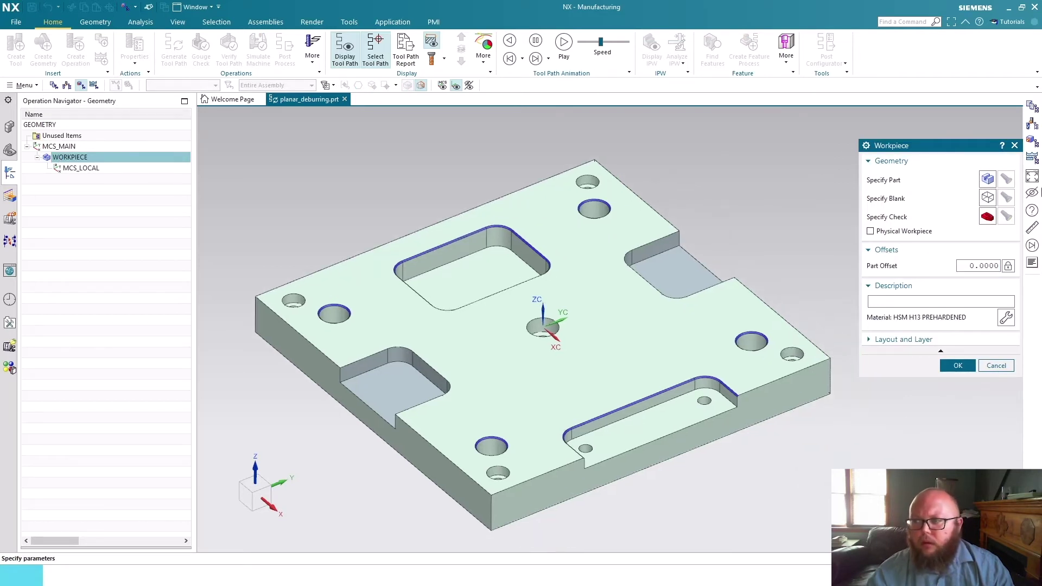
Assign the plate's solid body as the workpiece part geometry
{"action": "left_click", "coordinate": [987, 179]}
{"action": "left_click", "coordinate": [613, 272]}
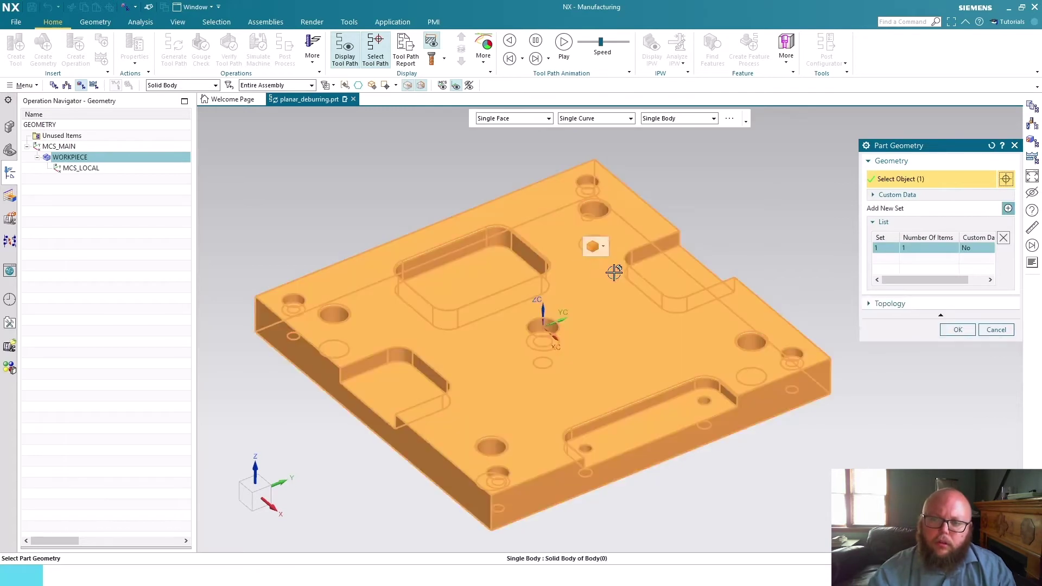
{"action": "left_click", "coordinate": [957, 330]}
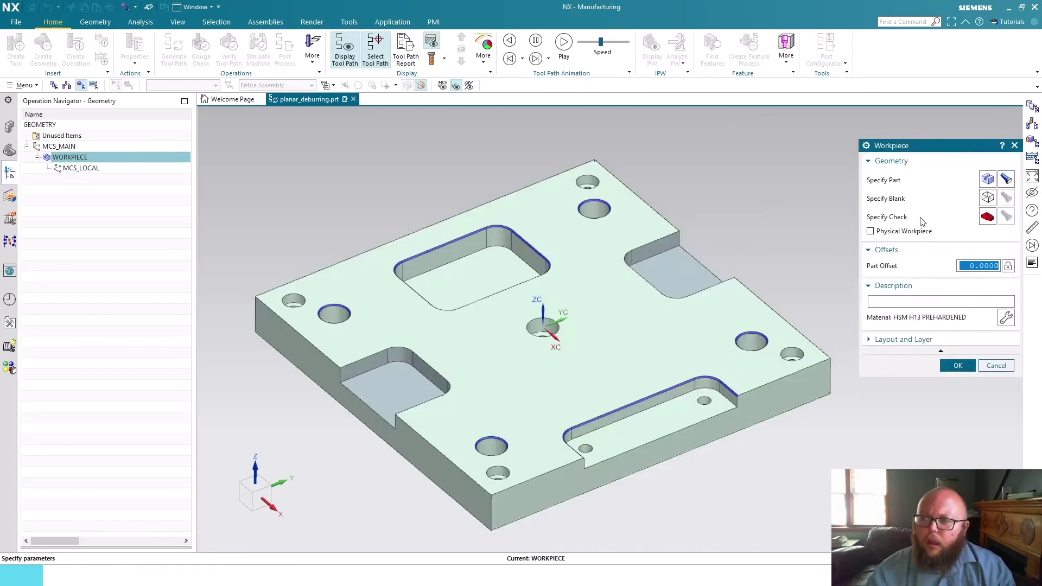
Make the blank a Bounding Block sized 300 x 300 x 31.75 around the plate
{"action": "left_click", "coordinate": [987, 197]}
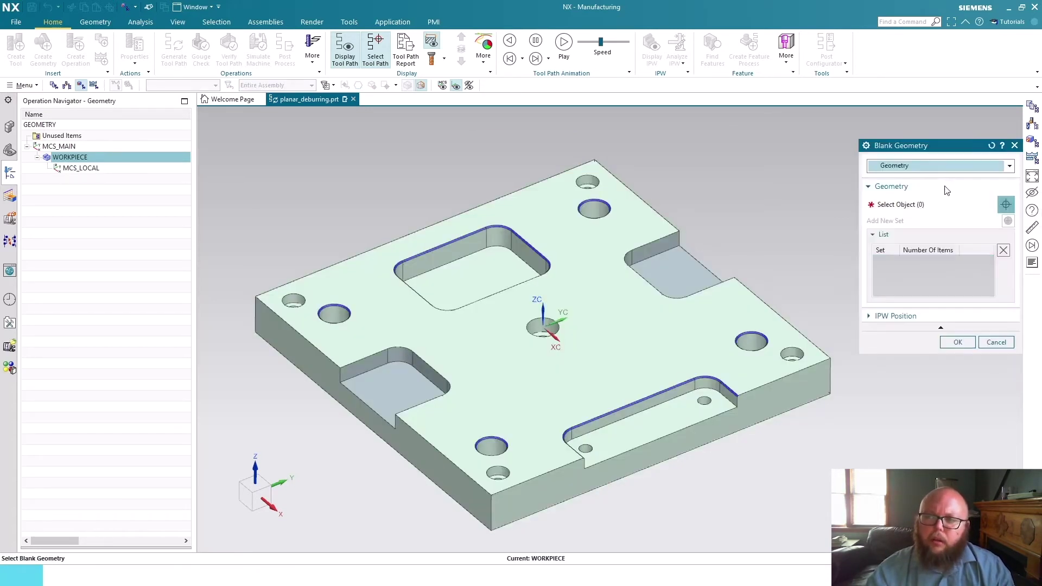
{"action": "left_click", "coordinate": [938, 165]}
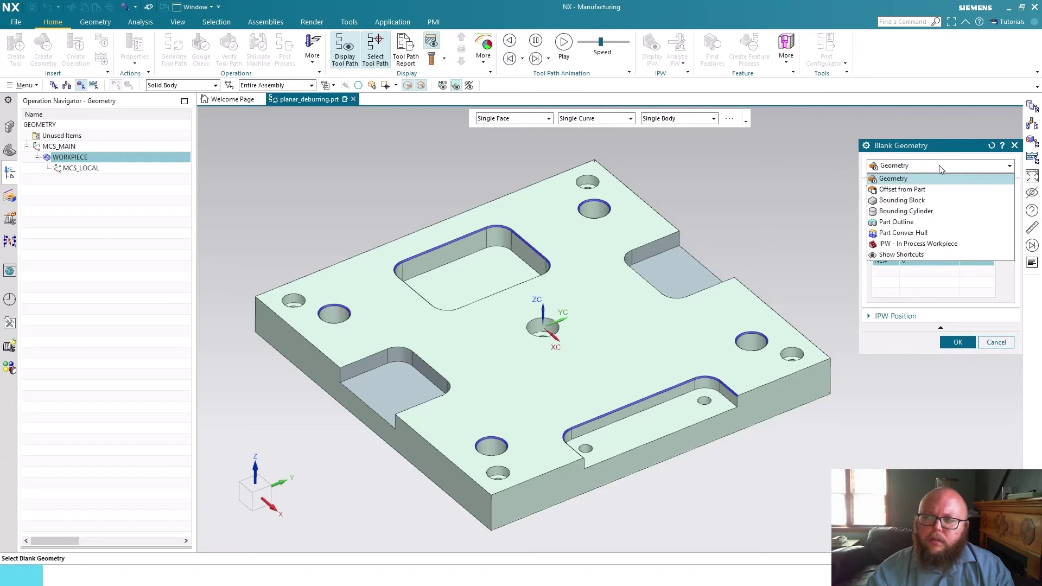
{"action": "left_click", "coordinate": [916, 200]}
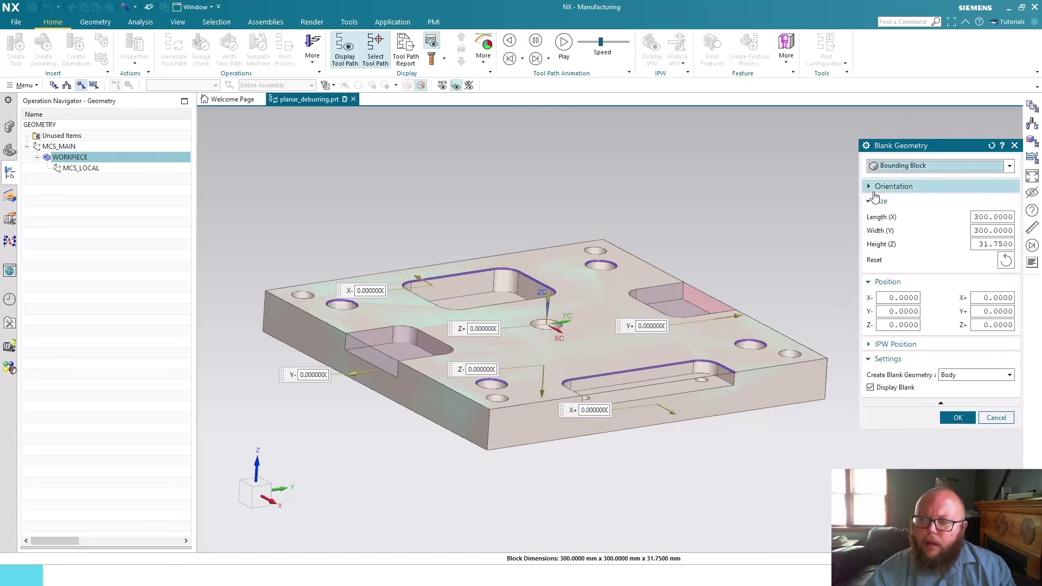
{"action": "left_click", "coordinate": [875, 191]}
{"action": "left_click", "coordinate": [947, 190]}
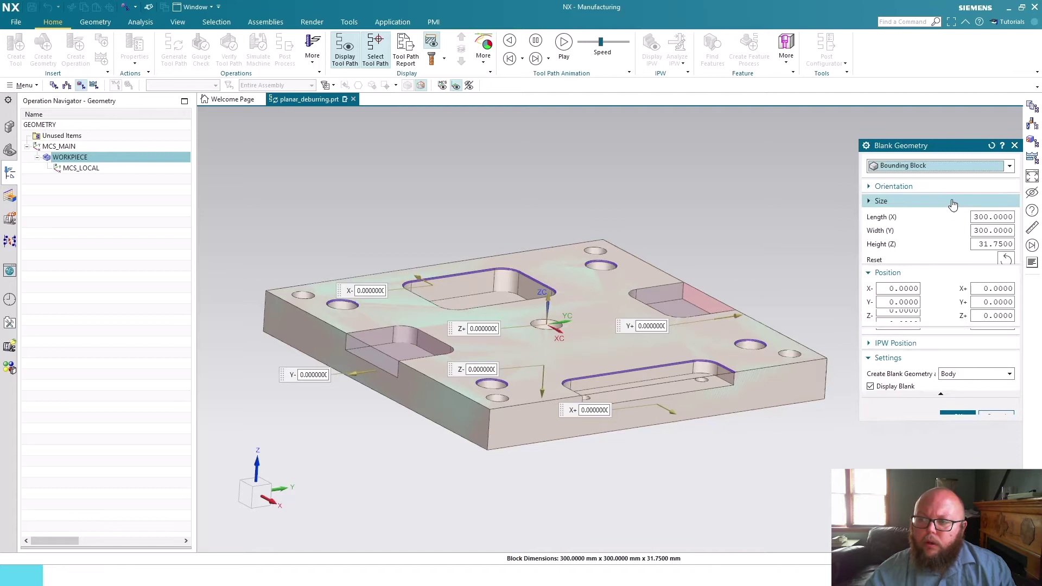
{"action": "left_click", "coordinate": [953, 202]}
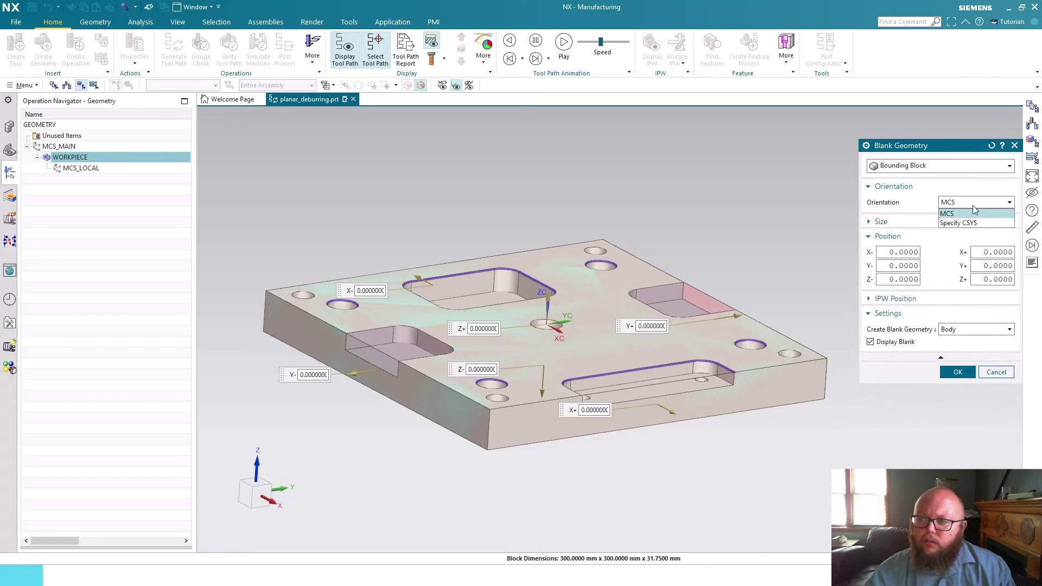
{"action": "left_click", "coordinate": [937, 217]}
{"action": "left_click", "coordinate": [935, 188]}
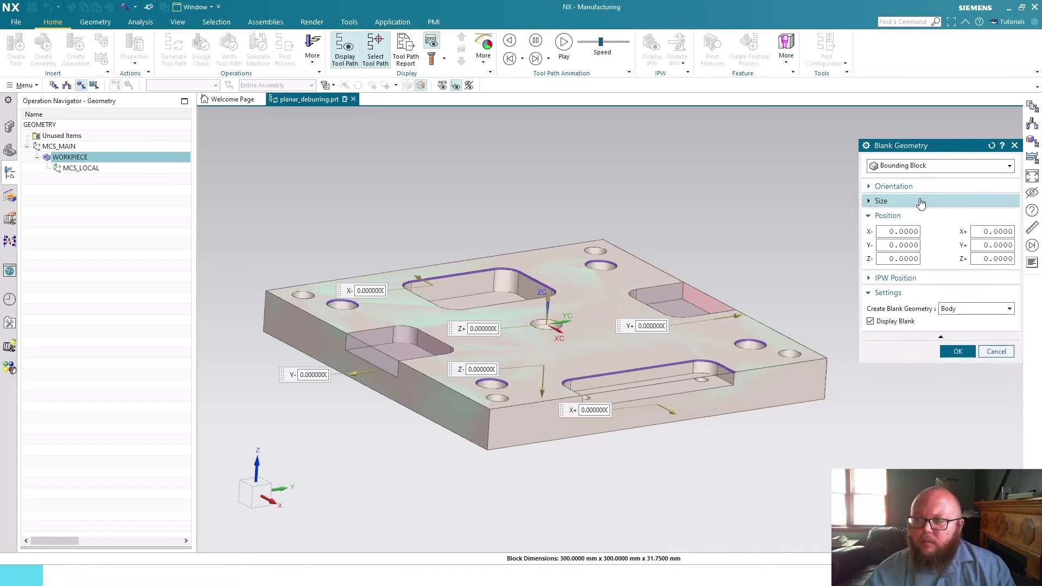
{"action": "left_click", "coordinate": [921, 202]}
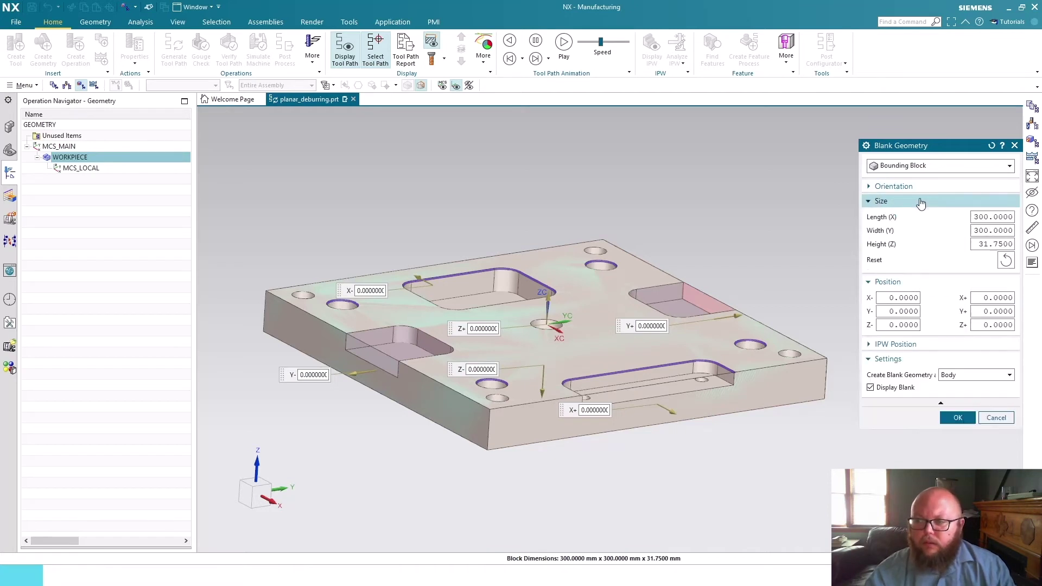
{"action": "double_click", "coordinate": [987, 248]}
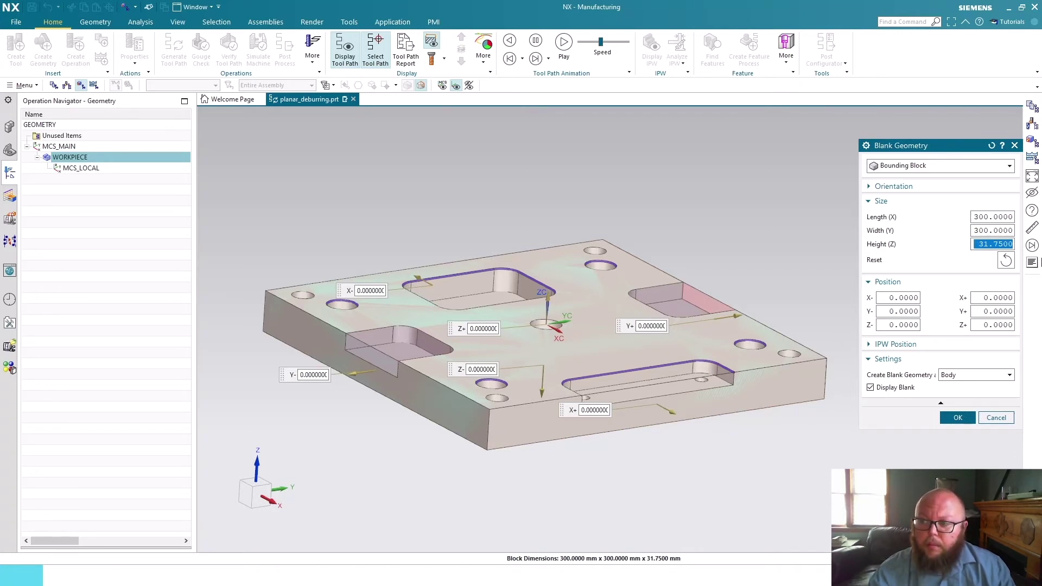
Set the bounding block blank height to 35 mm
{"action": "type", "text": "35"}
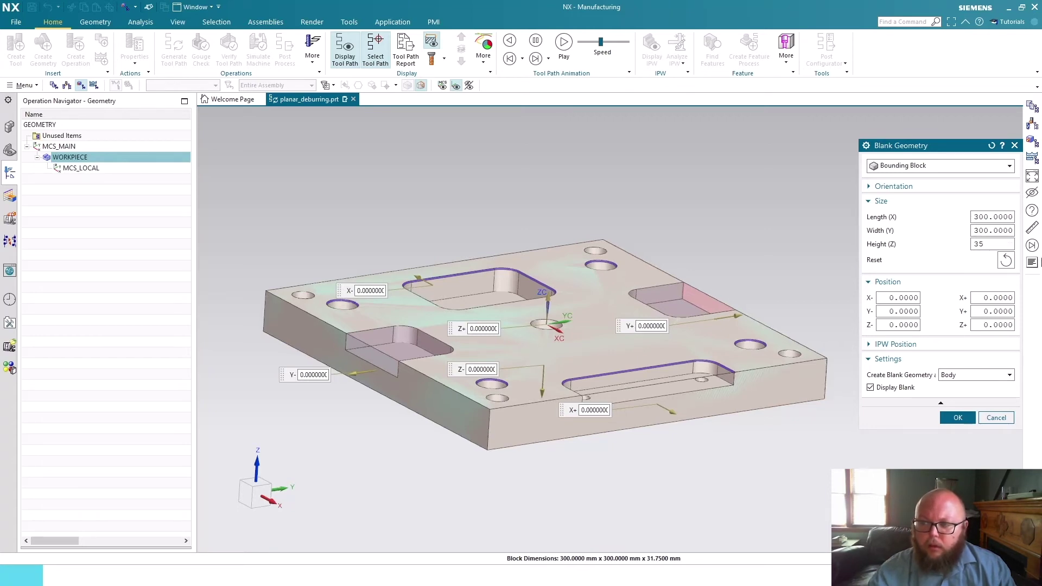
{"action": "key", "text": "Return"}
{"action": "middle_click_drag", "start_coordinate": [671, 488], "coordinate": [675, 409]}
{"action": "scroll", "coordinate": [675, 408], "scroll_direction": "up", "scroll_amount": 5}
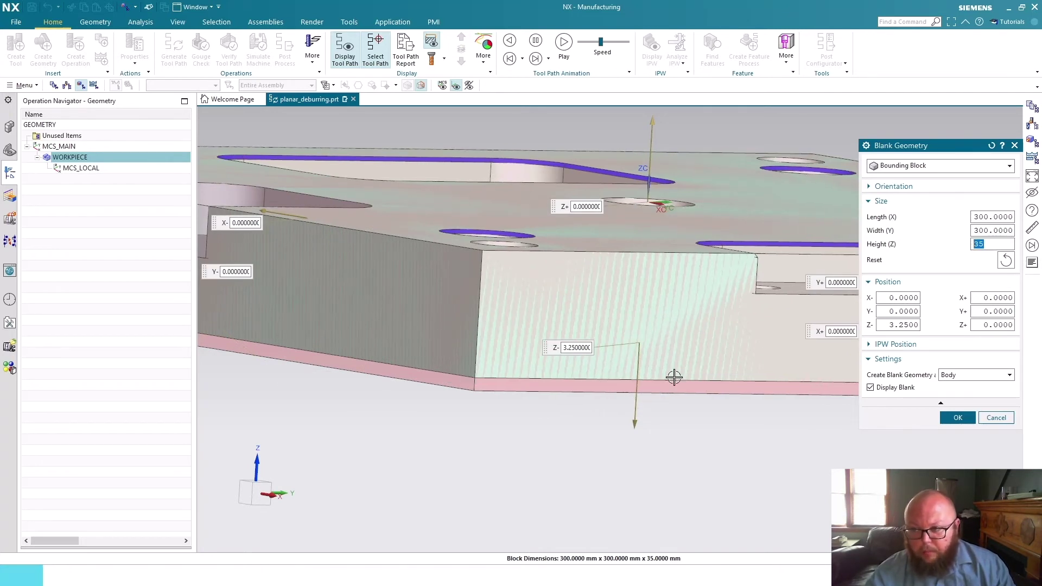
Set the blank position offsets to Z+ 3.25, then Z− 1, leaving Z+ at 2.25
{"action": "left_click", "coordinate": [1006, 325]}
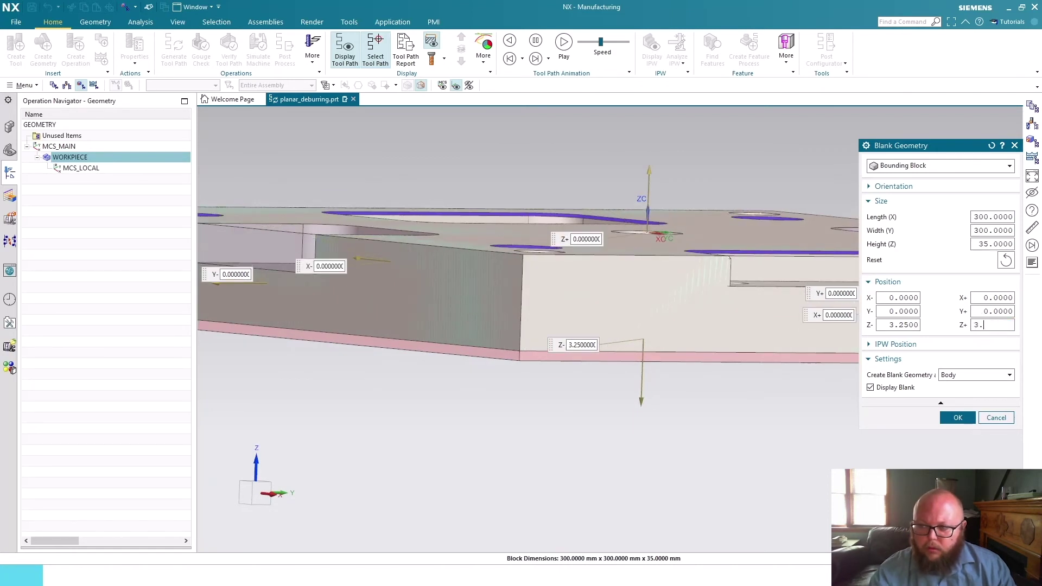
{"action": "key", "text": "Return"}
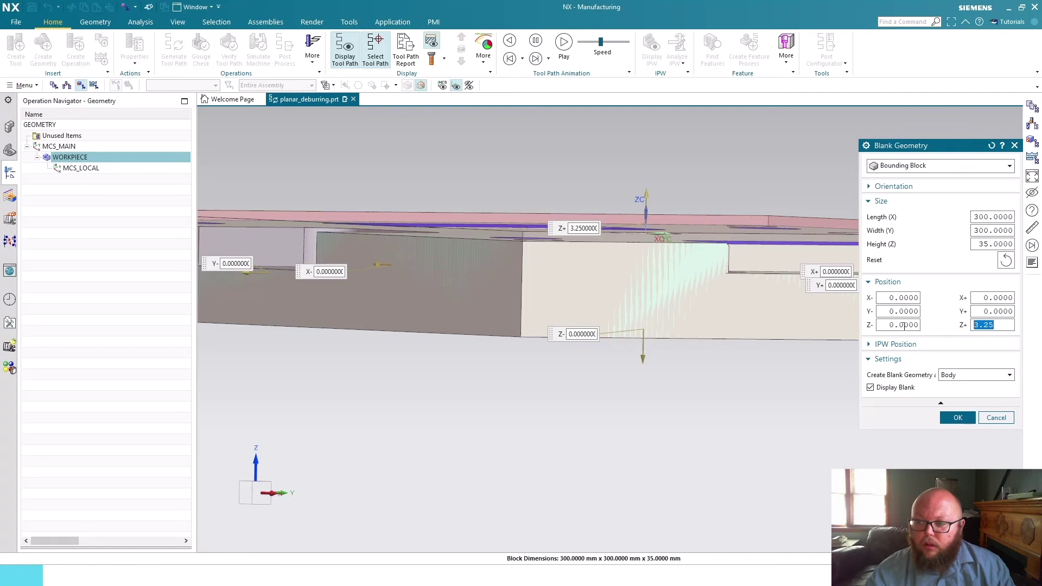
{"action": "left_click", "coordinate": [911, 325]}
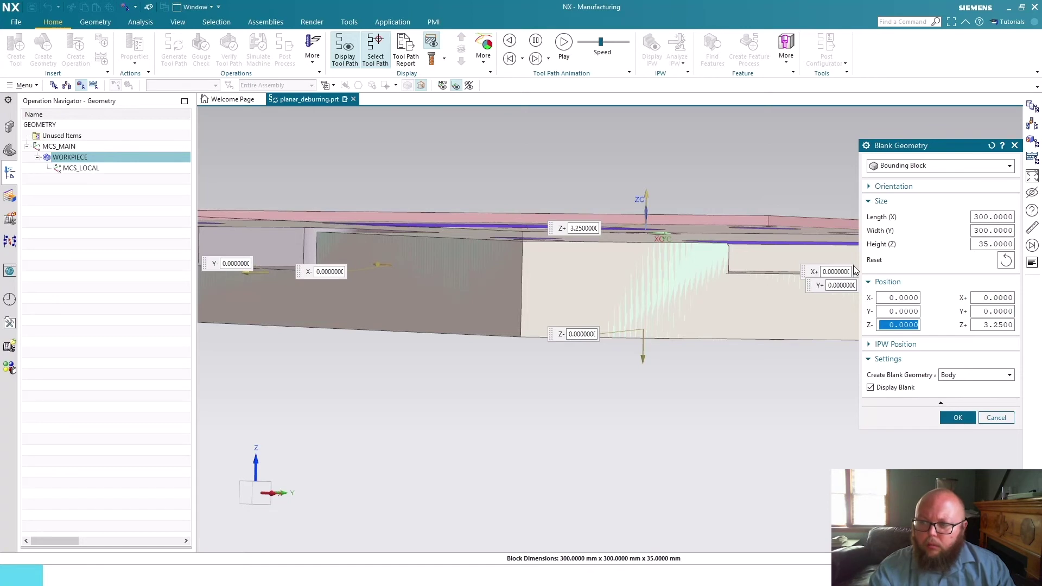
{"action": "type", "text": "1"}
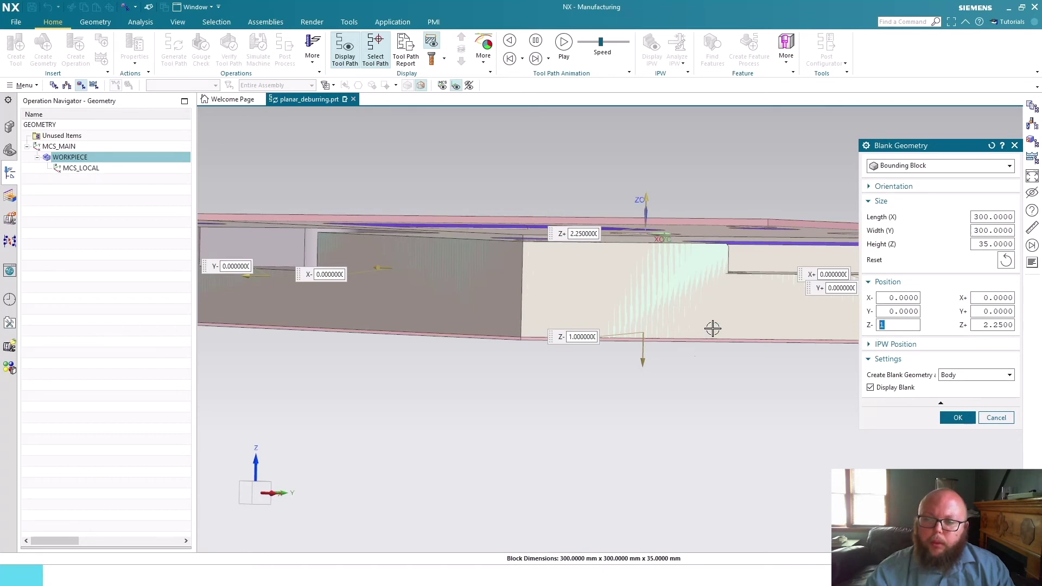
{"action": "middle_click_drag", "start_coordinate": [774, 386], "coordinate": [772, 385]}
{"action": "middle_click_drag", "start_coordinate": [689, 319], "coordinate": [727, 434]}
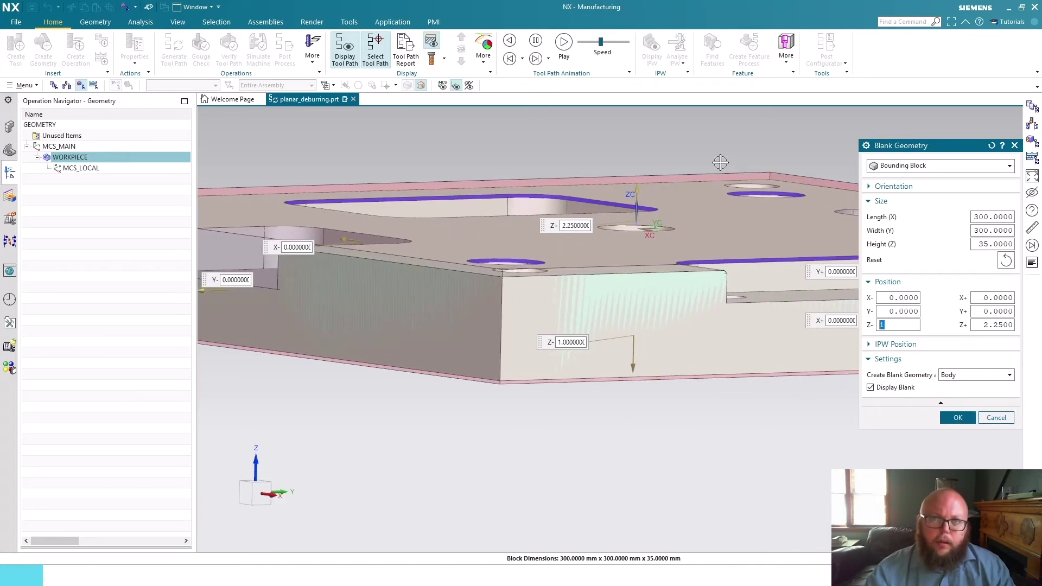
Reset the block blank and switch the blank type to Bounding Cylinder
{"action": "left_click", "coordinate": [1004, 261]}
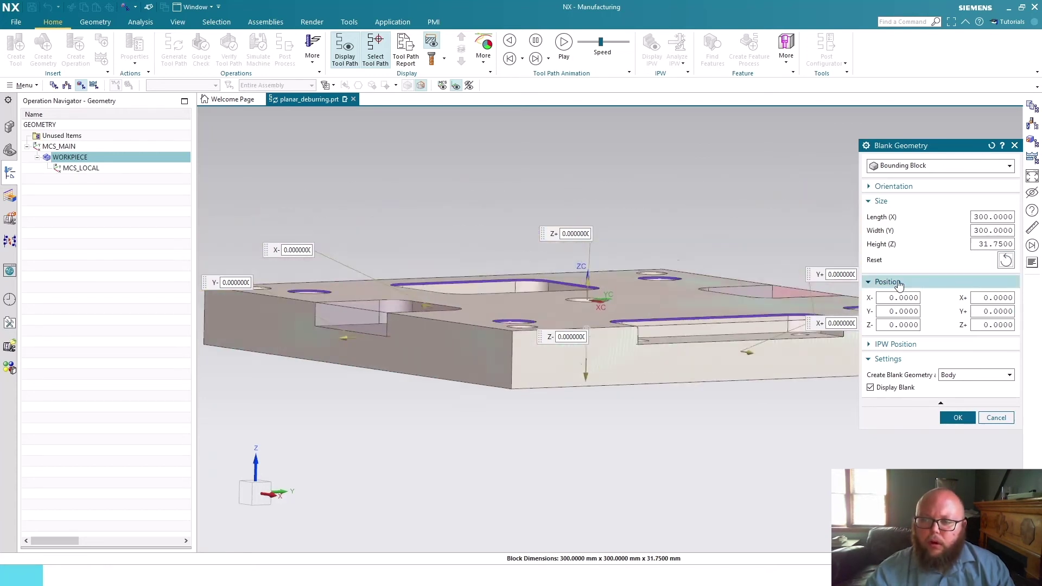
{"action": "key", "text": "Home"}
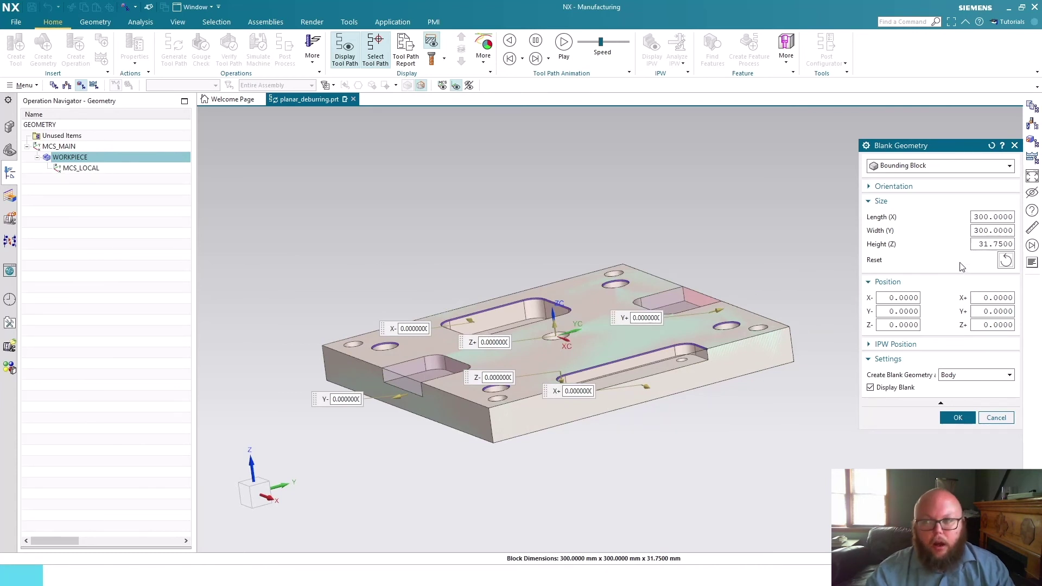
{"action": "left_click", "coordinate": [904, 168]}
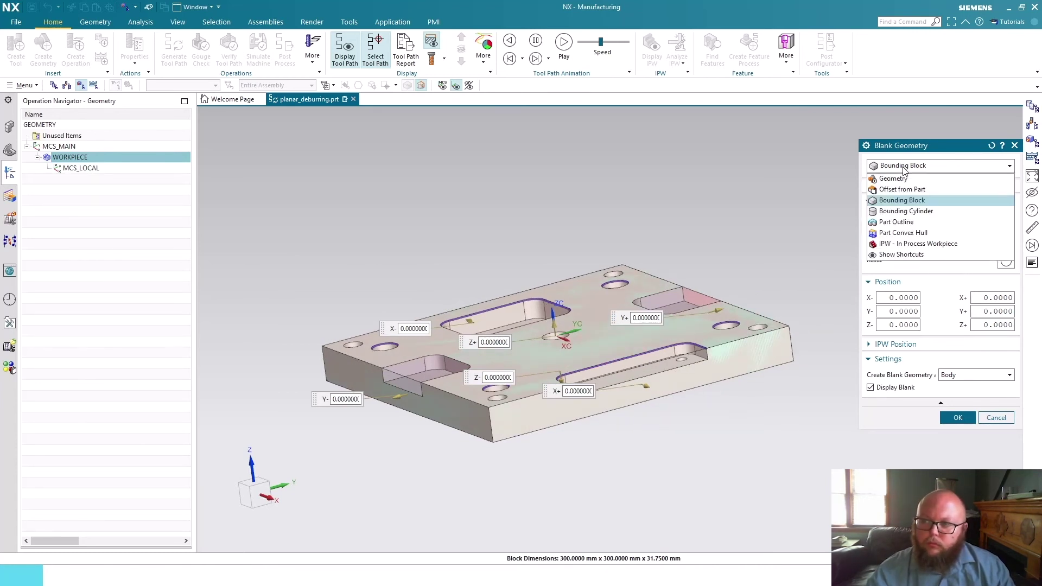
{"action": "left_click", "coordinate": [900, 213]}
{"action": "scroll", "coordinate": [768, 349], "scroll_direction": "down", "scroll_amount": 5}
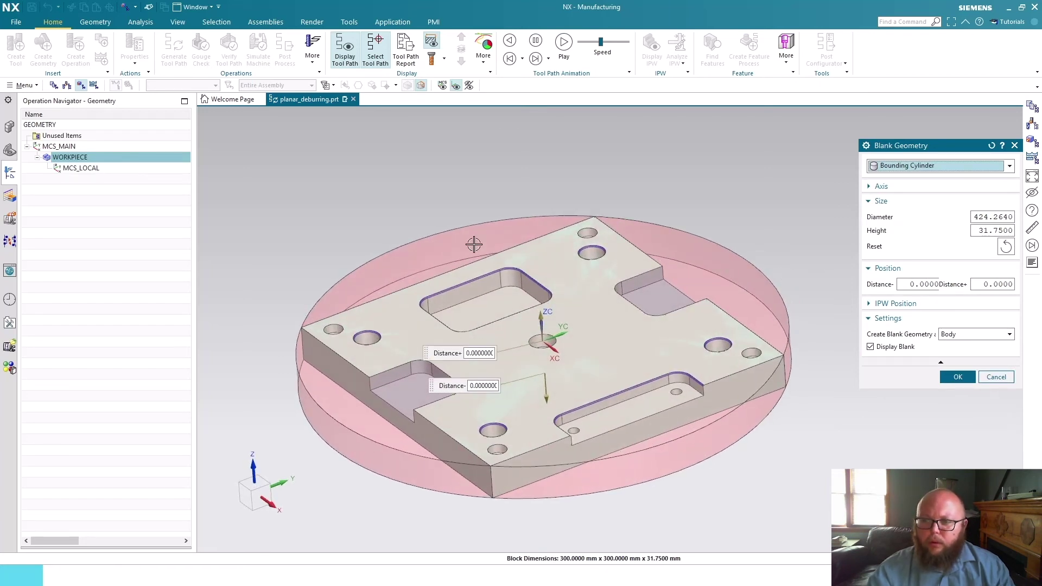
{"action": "middle_click_drag", "start_coordinate": [595, 274], "coordinate": [983, 227]}
Set the bounding cylinder diameter to 450 mm
{"action": "left_click", "coordinate": [987, 216]}
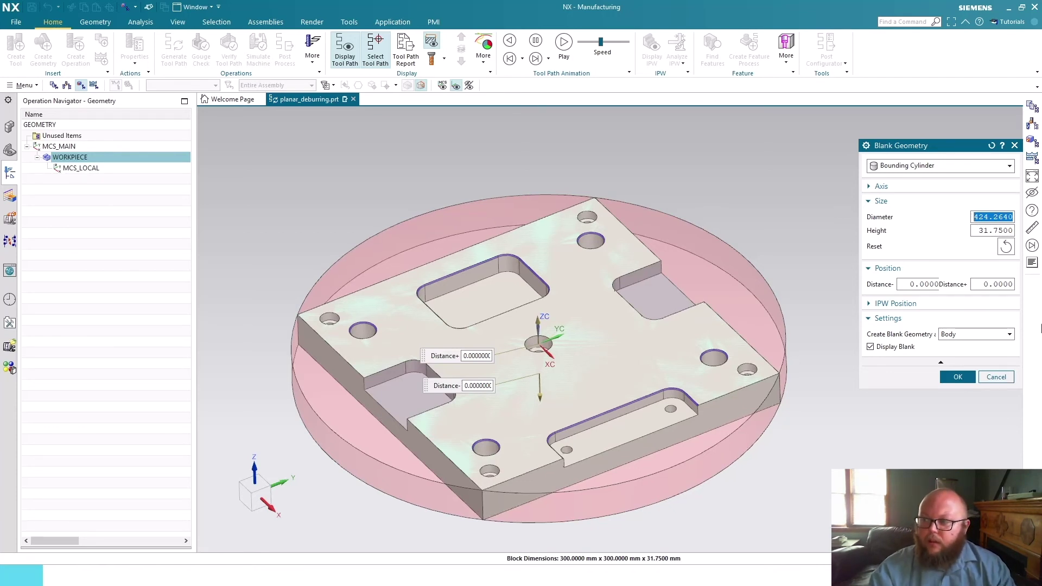
{"action": "type", "text": "450"}
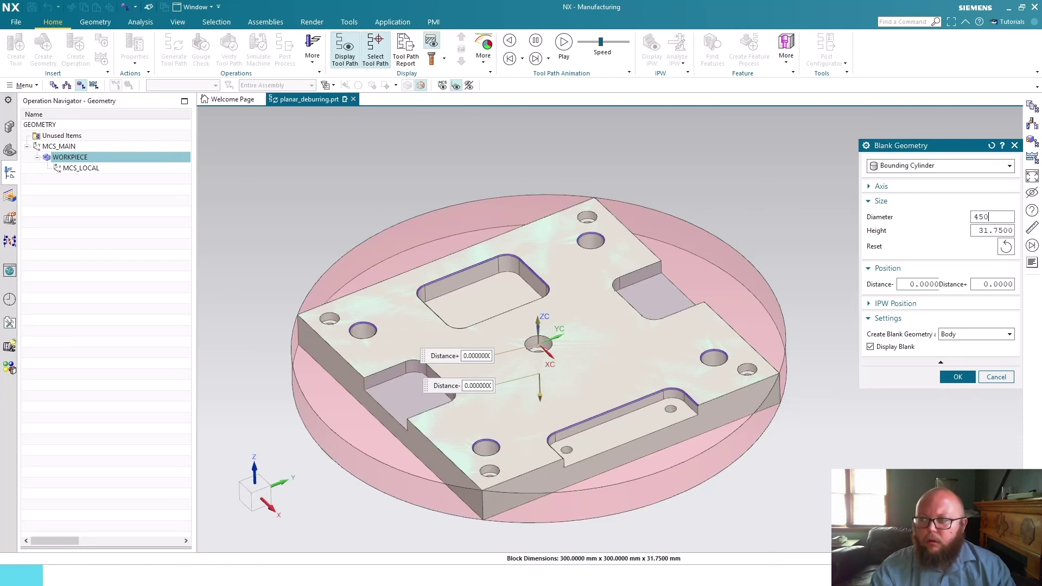
{"action": "key", "text": "Return"}
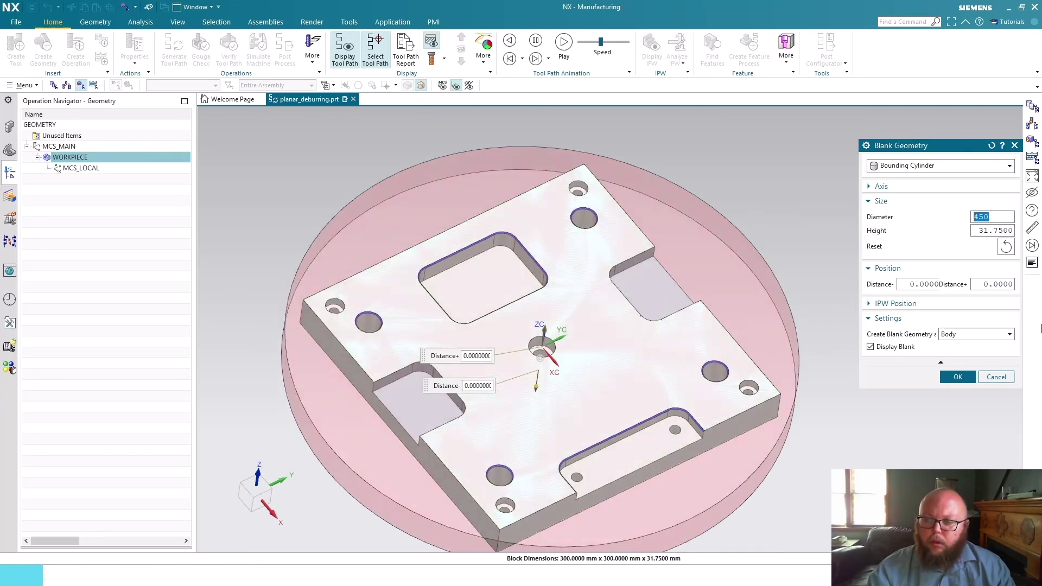
{"action": "double_click", "coordinate": [993, 233]}
Set the cylinder height to 35 mm, giving 1.625 mm offsets above and below the plate
{"action": "type", "text": "35"}
{"action": "key", "text": "Return"}
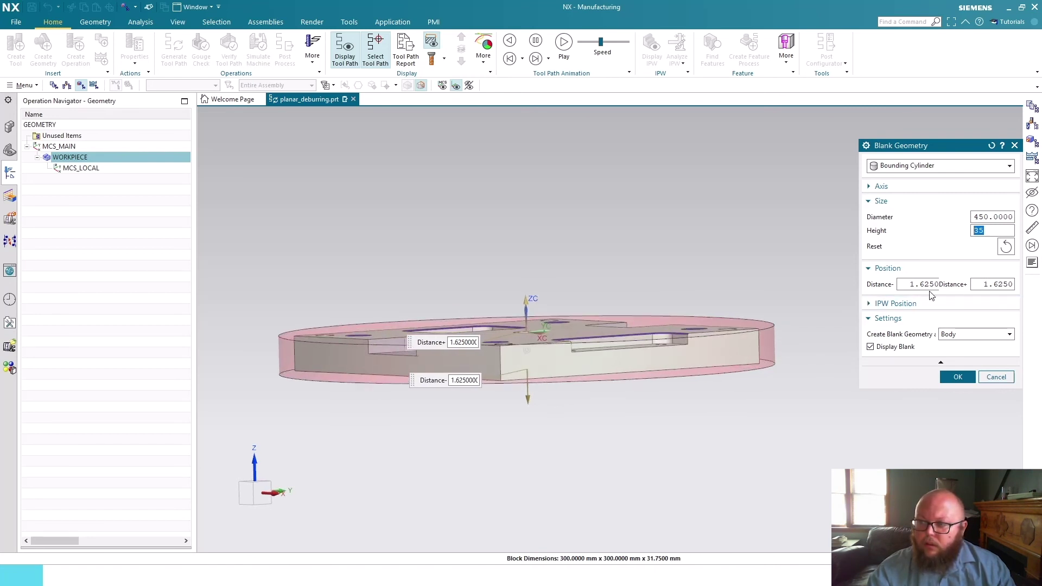
{"action": "middle_click_drag", "start_coordinate": [776, 326], "coordinate": [771, 342]}
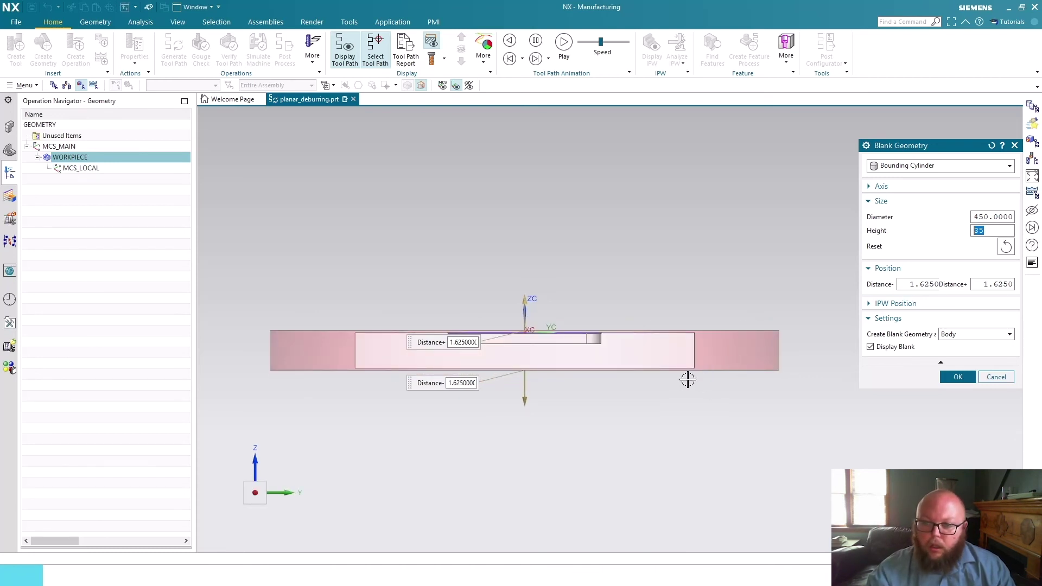
{"action": "middle_click_drag", "start_coordinate": [630, 337], "coordinate": [632, 339]}
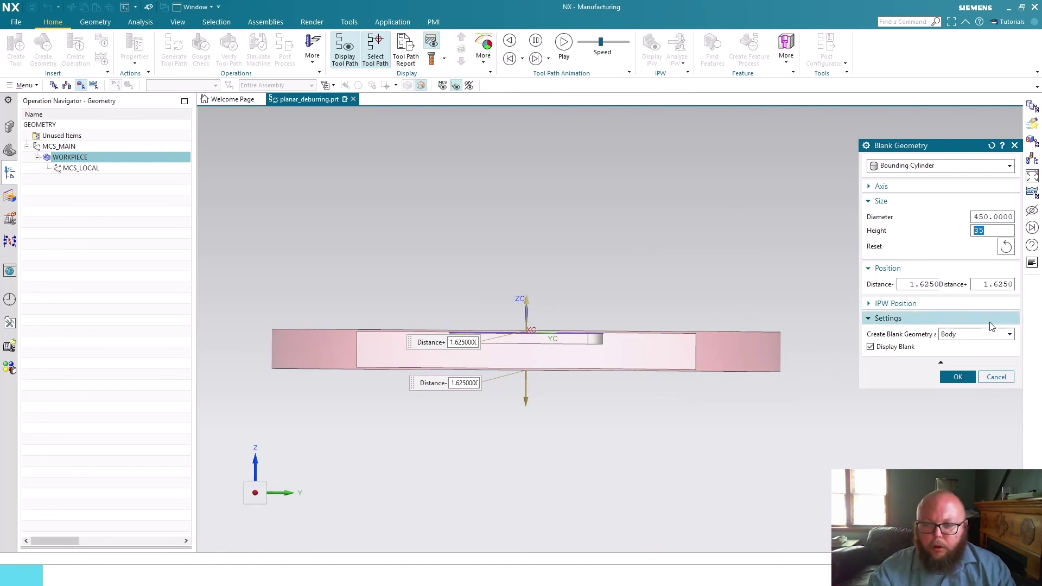
{"action": "scroll", "coordinate": [679, 374], "scroll_direction": "up", "scroll_amount": 2}
{"action": "scroll", "coordinate": [679, 375], "scroll_direction": "up", "scroll_amount": 2}
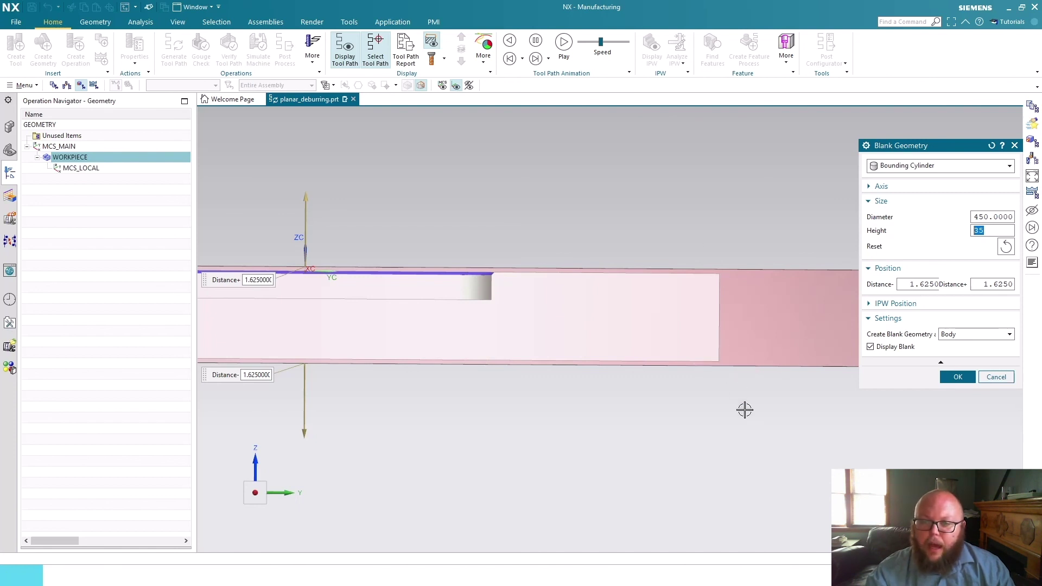
{"action": "scroll", "coordinate": [817, 401], "scroll_direction": "down", "scroll_amount": 1}
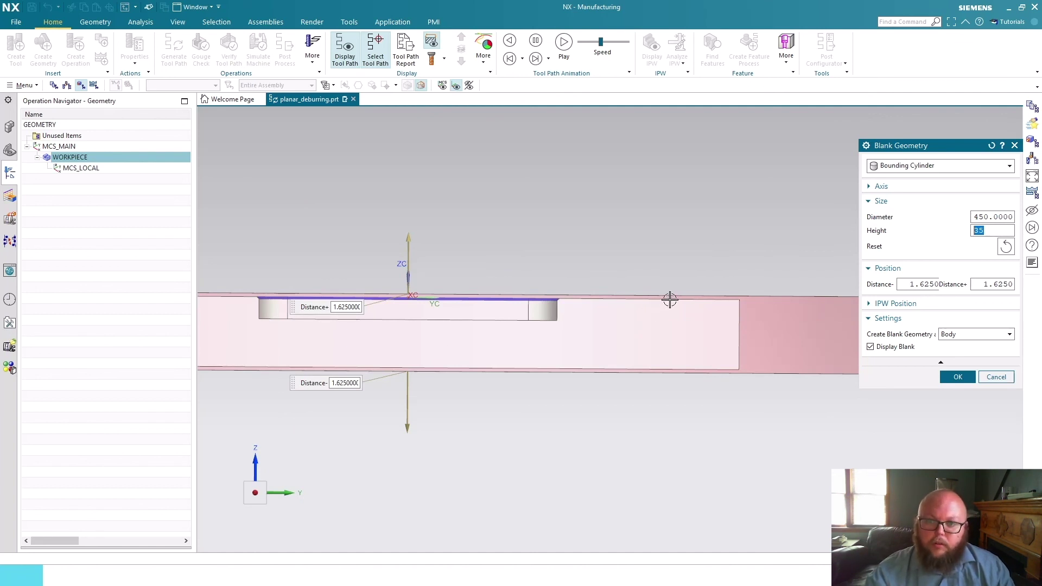
{"action": "middle_click_drag", "start_coordinate": [668, 300], "coordinate": [714, 351]}
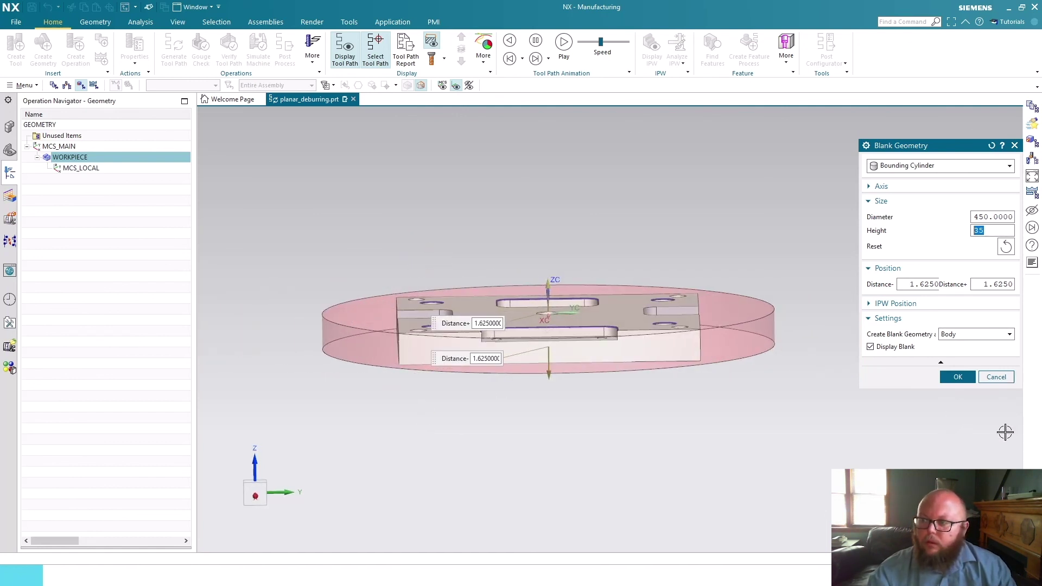
Accept the cylinder blank in Blank Geometry and bring up Task View
{"action": "left_click", "coordinate": [1002, 380]}
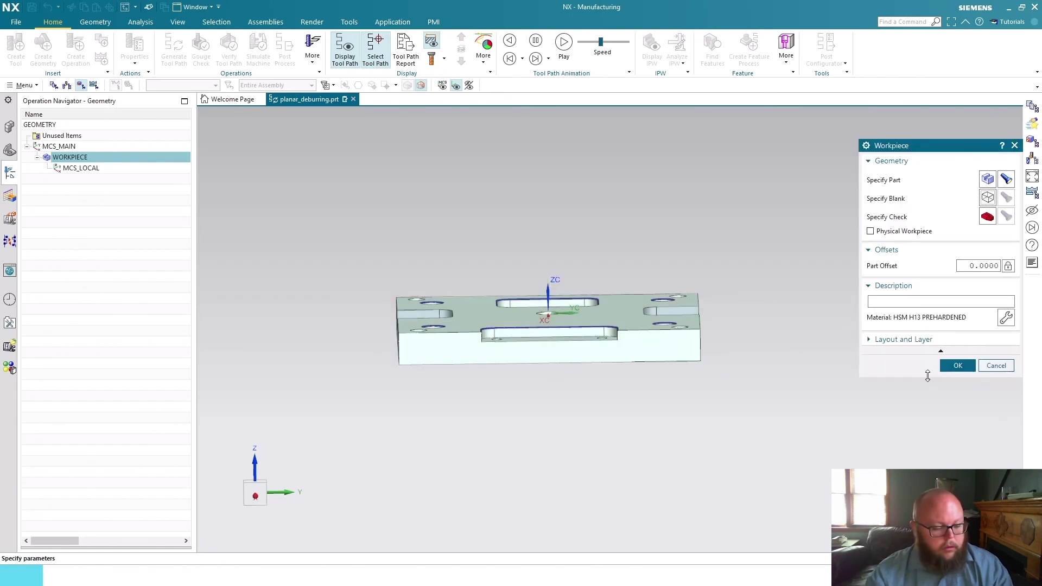
{"action": "key", "text": "super+Tab"}
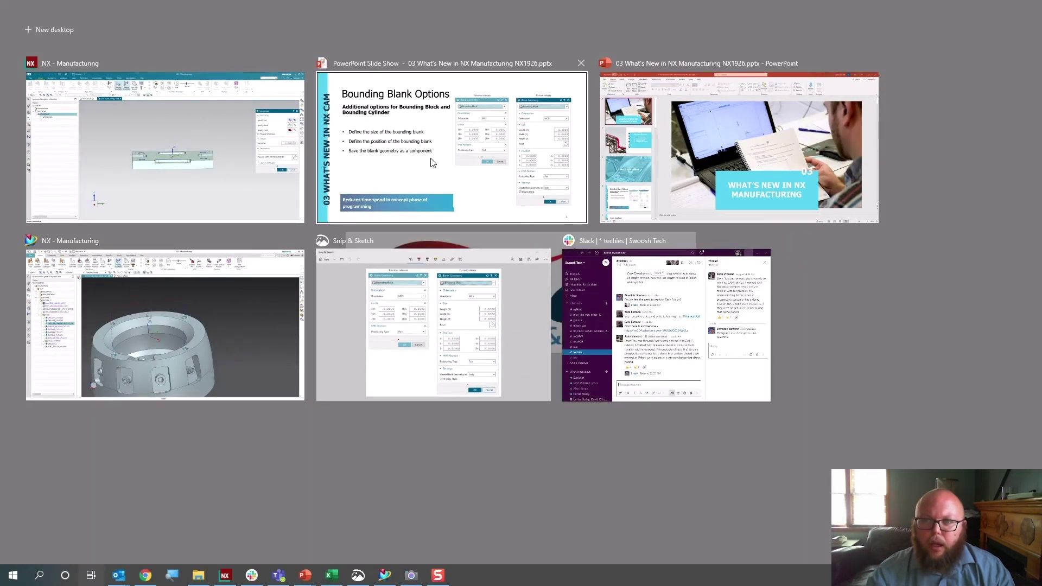